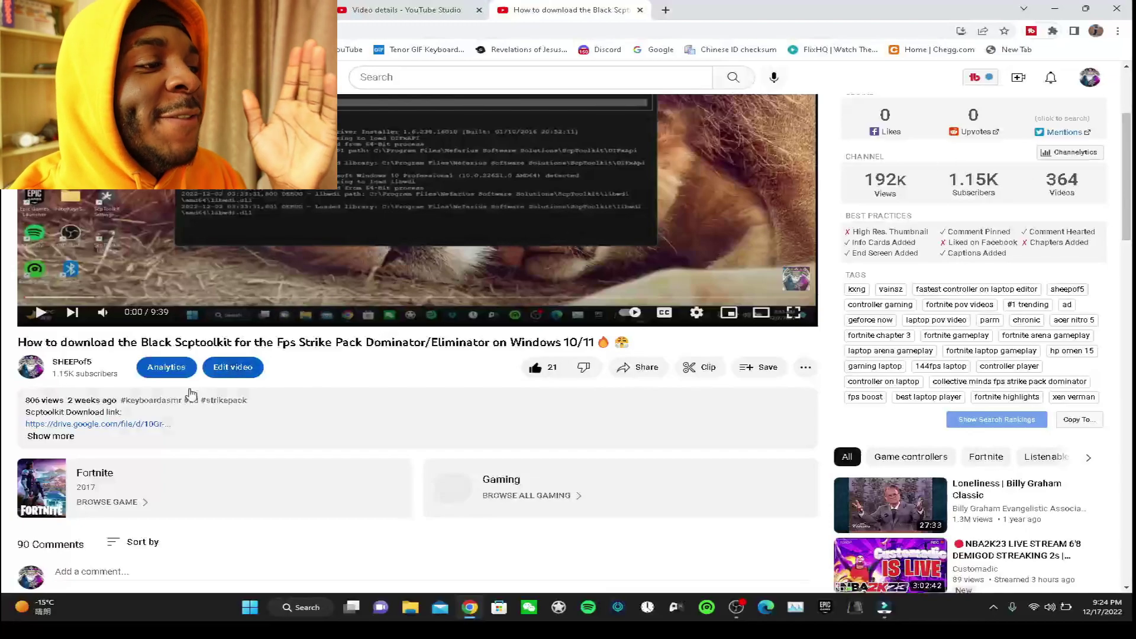
Expand the YouTube description to reveal the ScpToolkit Google Drive link, then close that Drive tab
click(60, 442)
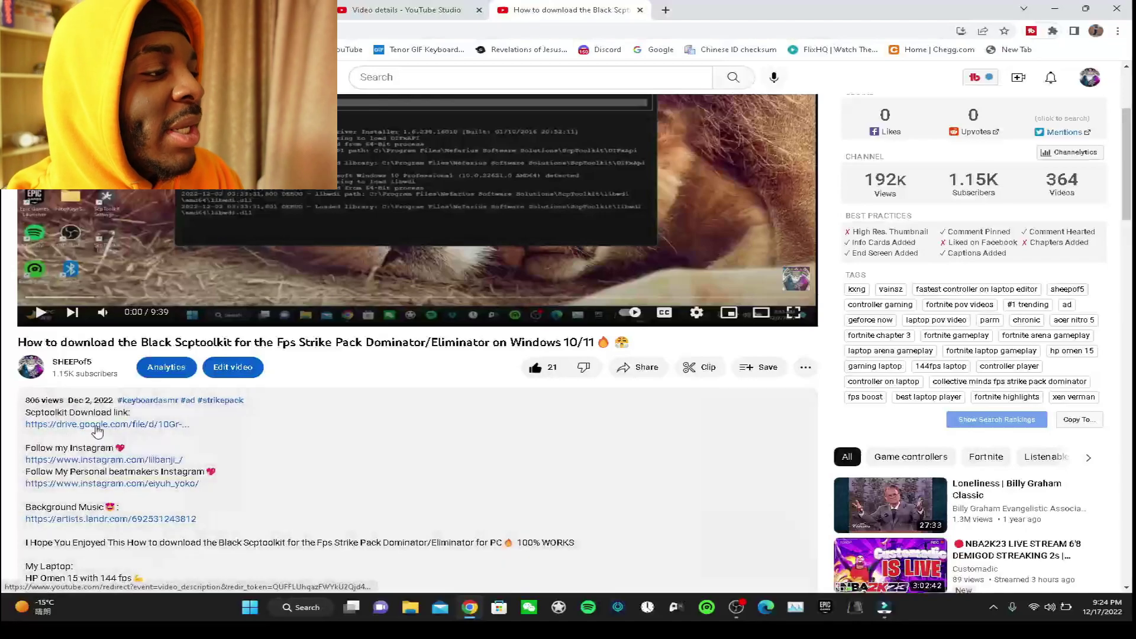
click(97, 428)
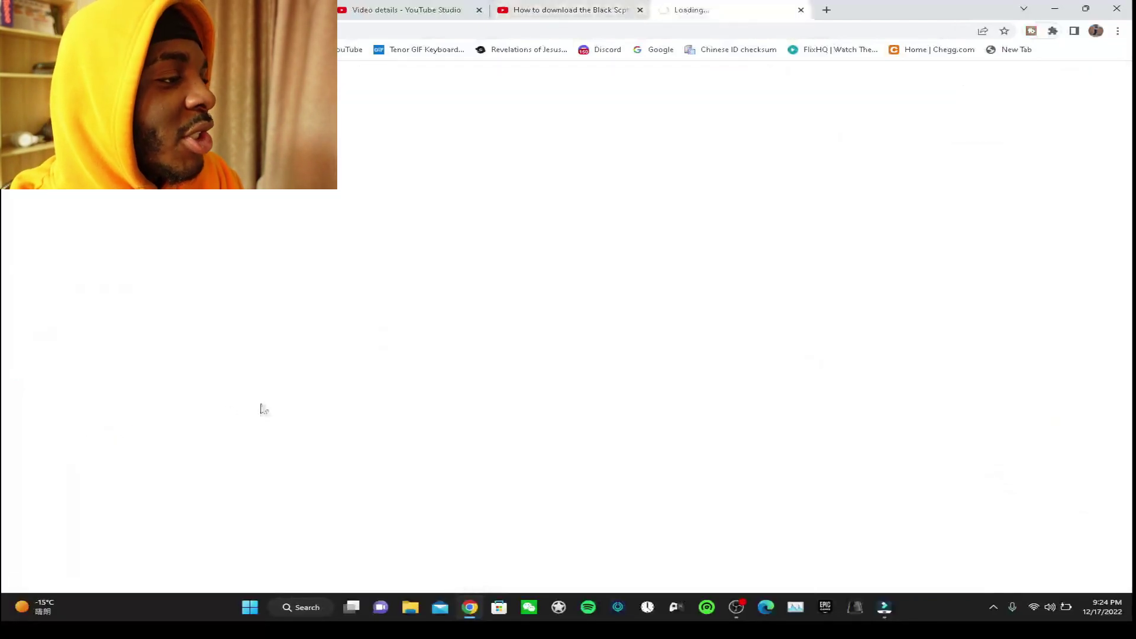
click(801, 10)
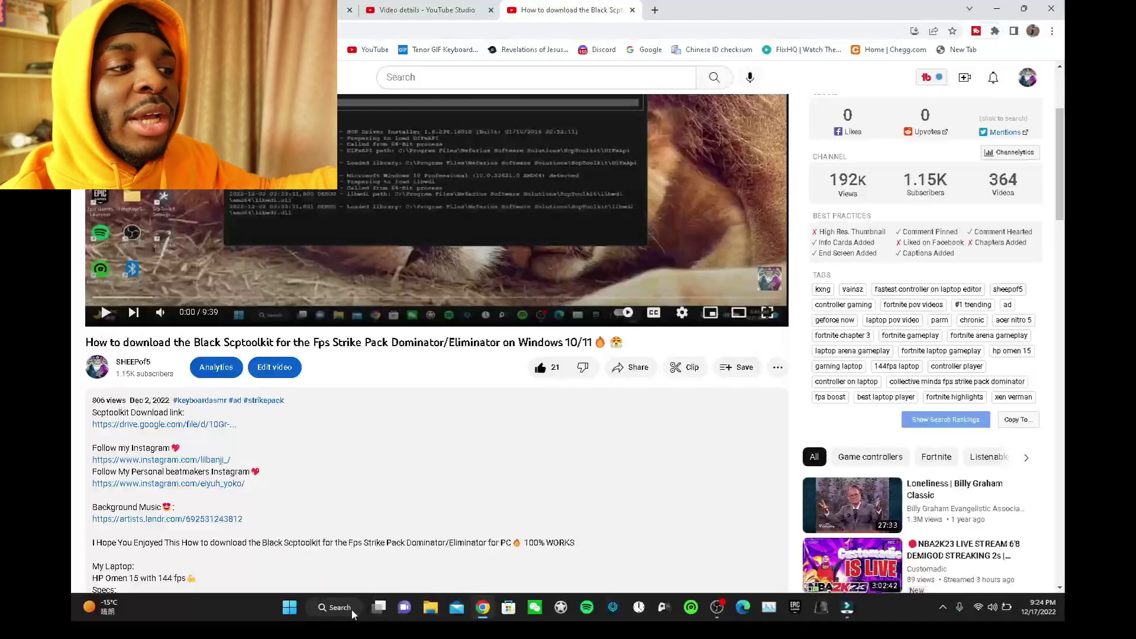
Search 'scp' in Windows and choose Uninstall for ScpToolkit Driver Installer
click(333, 609)
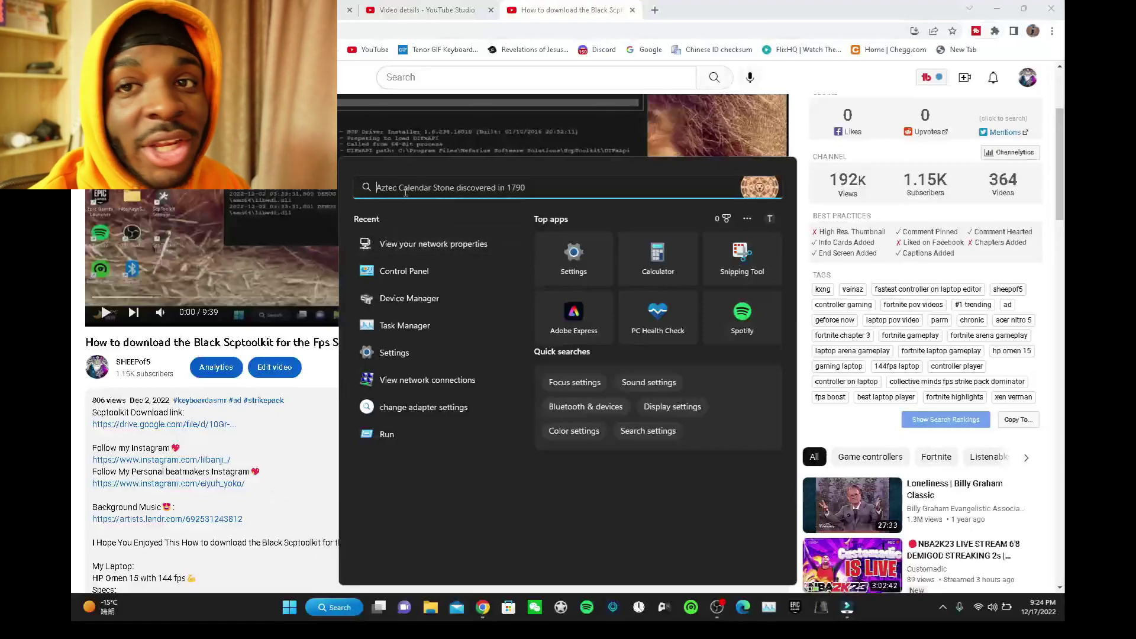
text(scp)
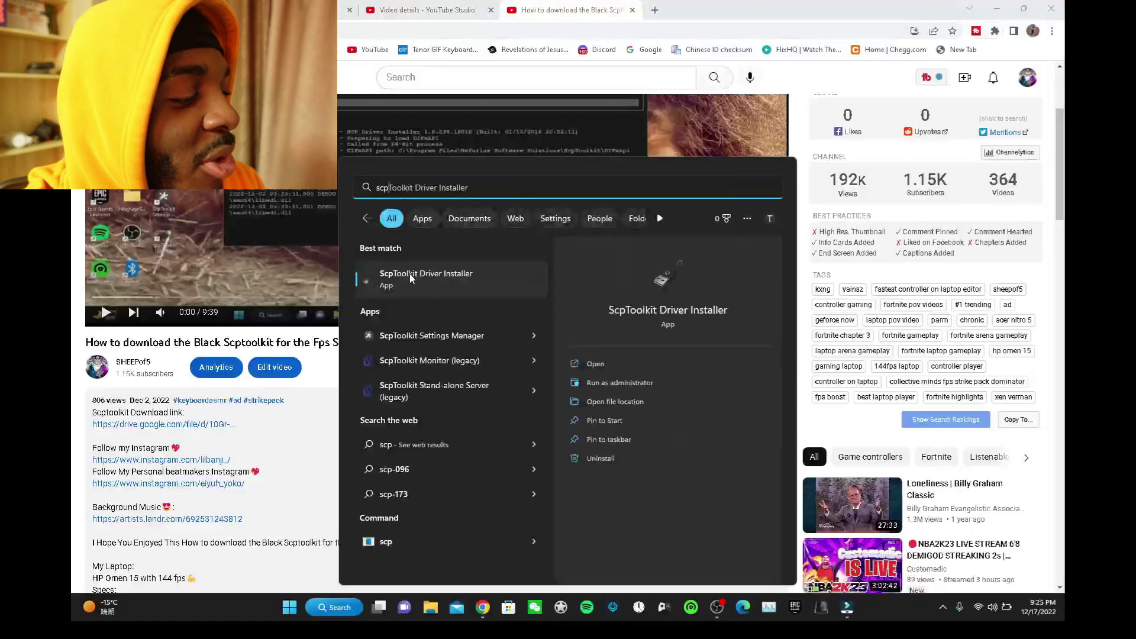
right_click(410, 276)
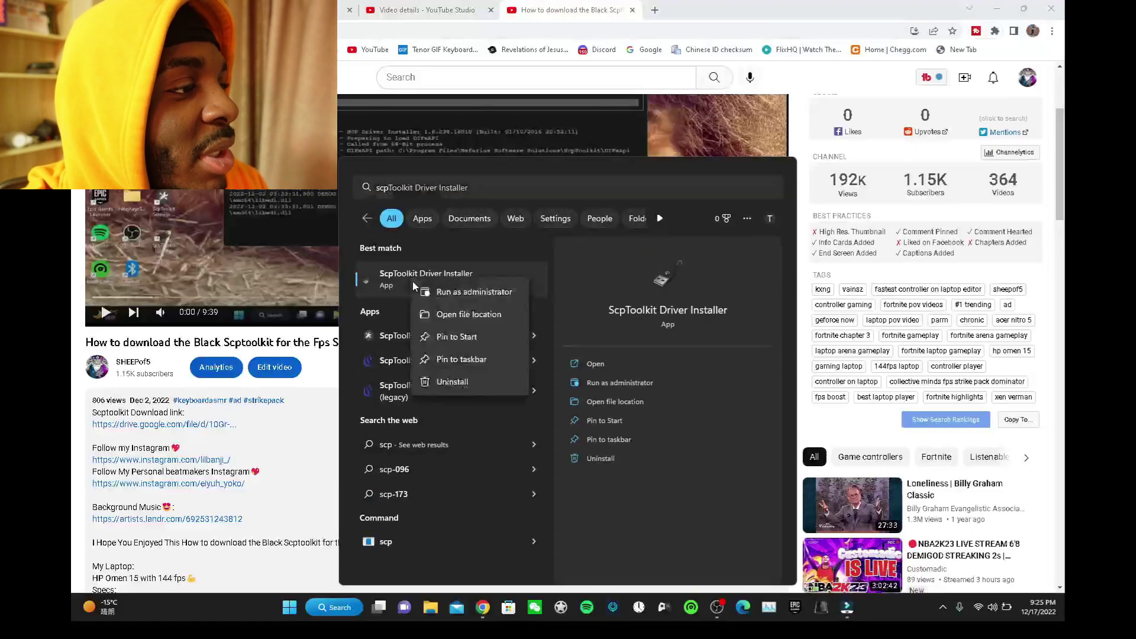
click(458, 382)
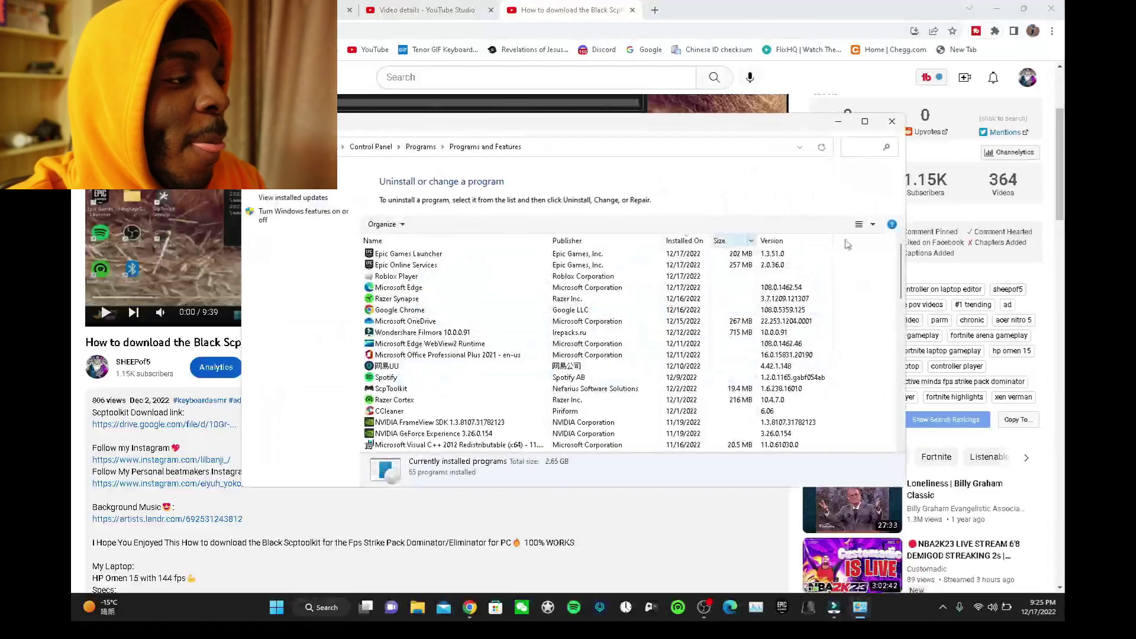
Filter installed programs by 'scp', uninstall ScpToolkit after confirming, and close Programs and Features
click(854, 148)
text(sc)
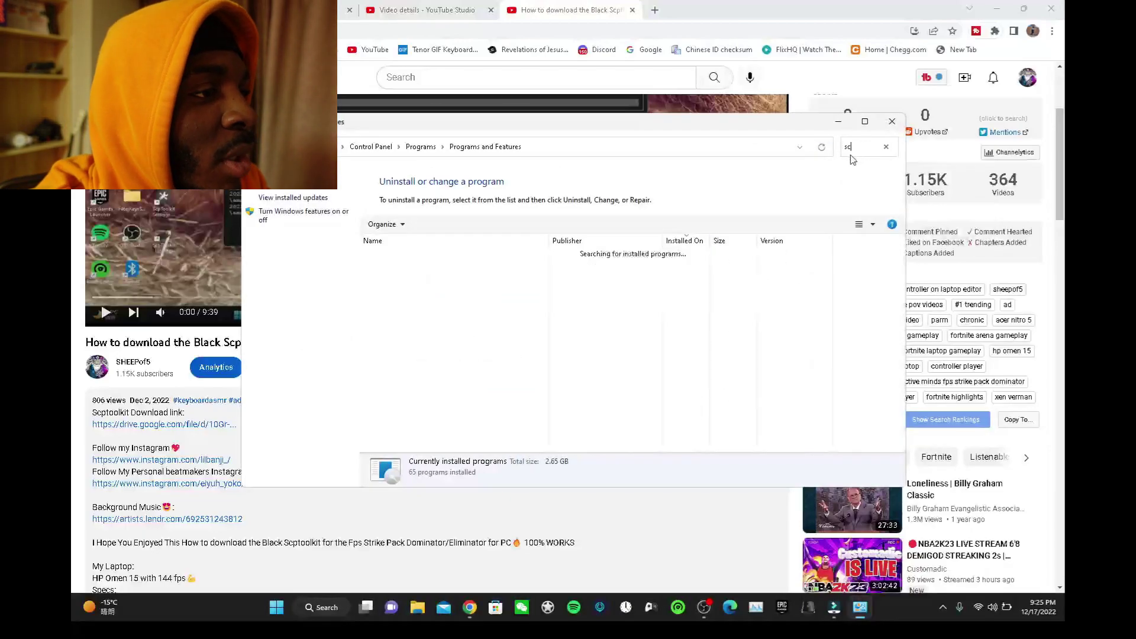
text(p)
click(482, 254)
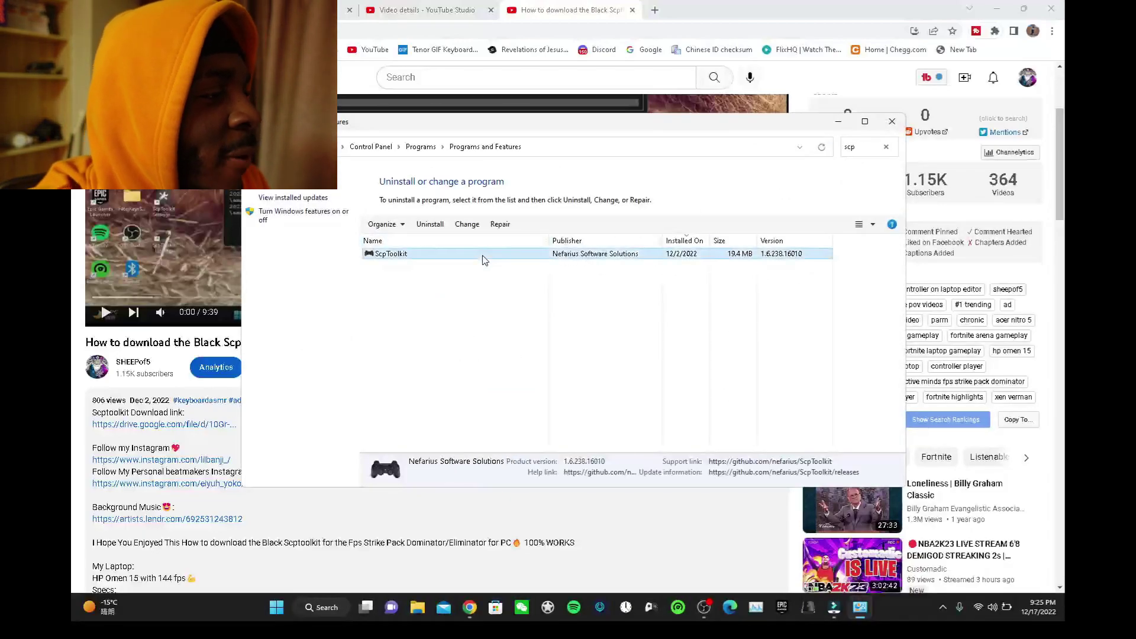
right_click(482, 255)
click(503, 265)
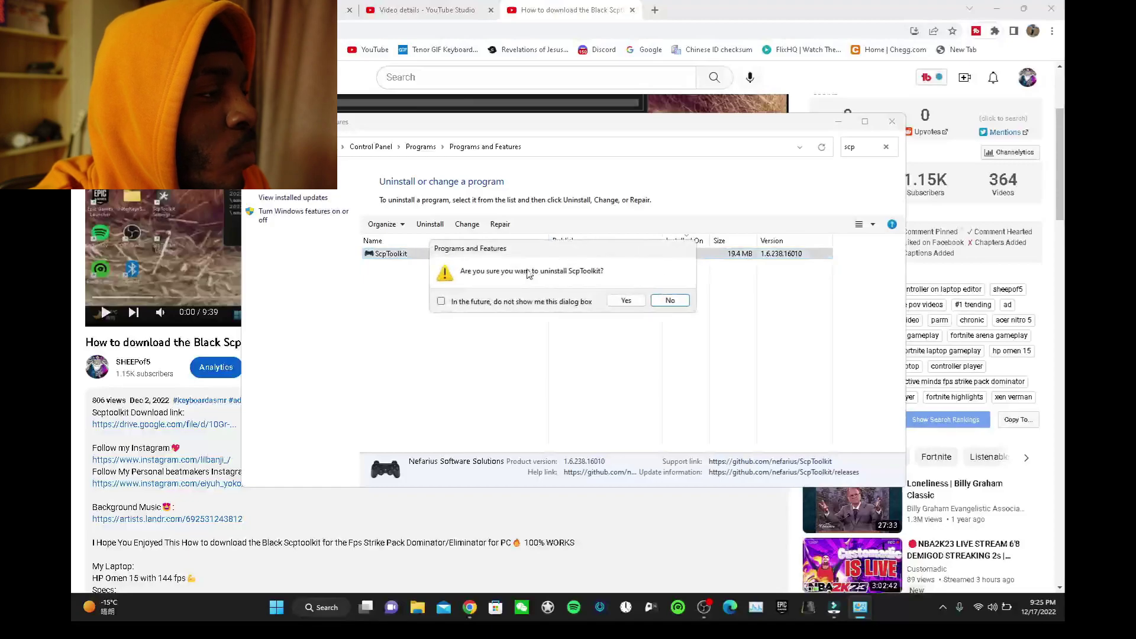
click(626, 301)
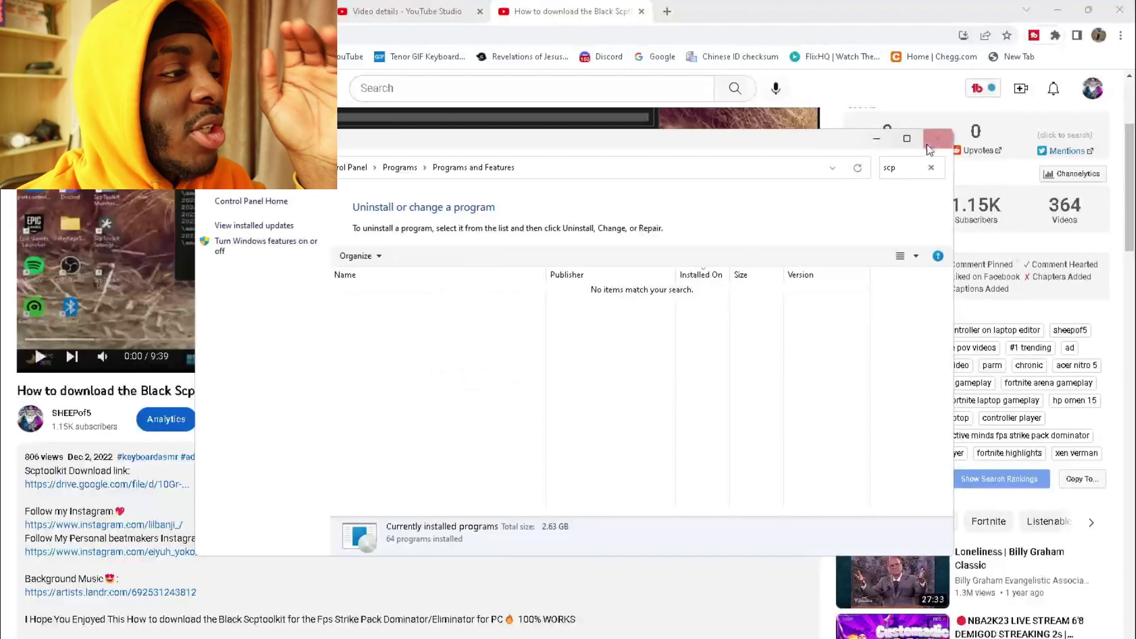
click(938, 138)
Download ScpToolkit_Setup.exe (22M) from Google Drive, accepting the virus-scan warning
click(98, 486)
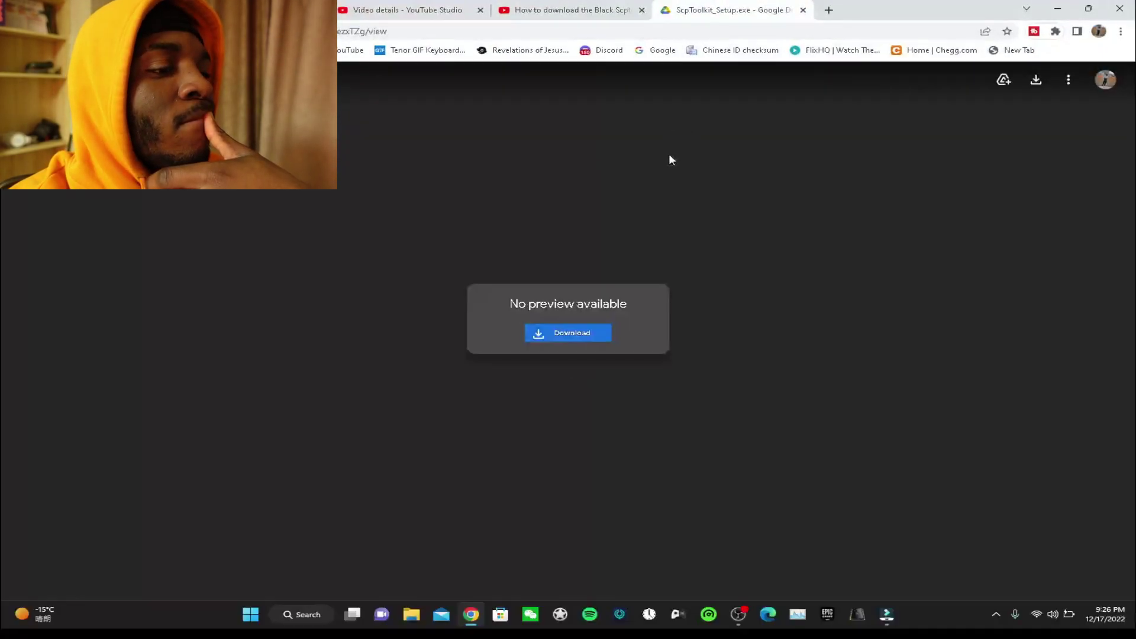
click(596, 333)
click(698, 8)
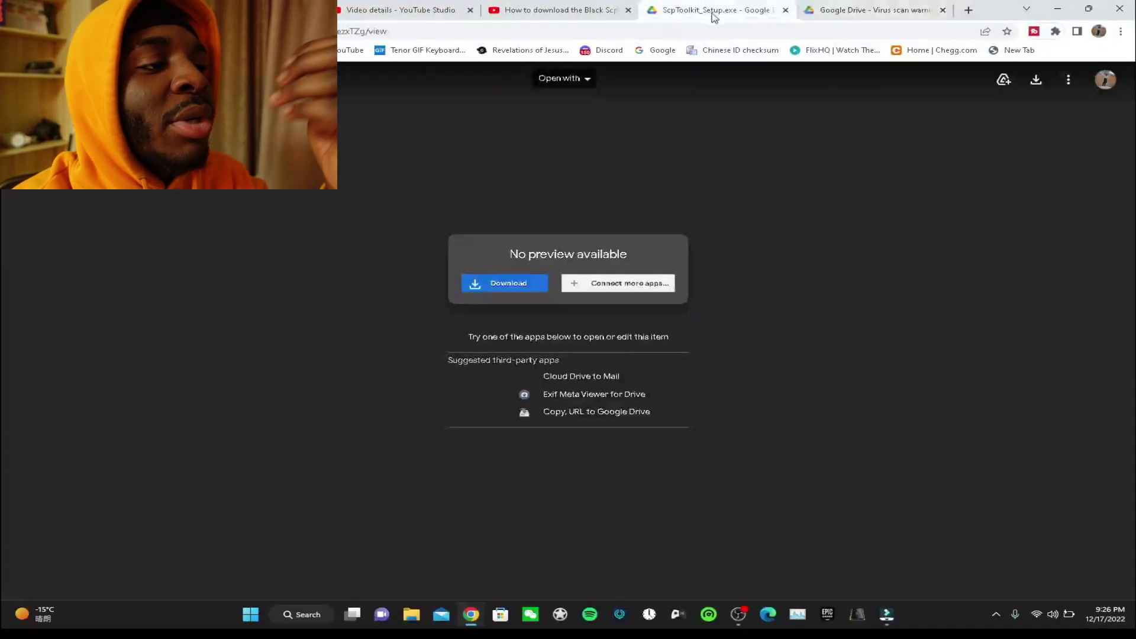
click(866, 6)
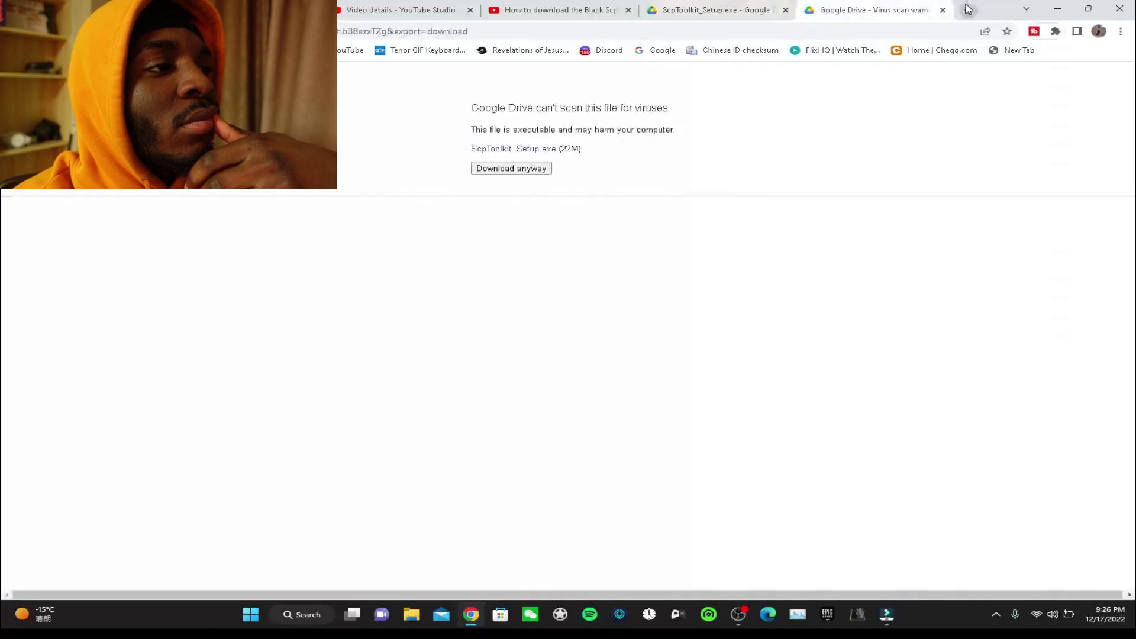
click(521, 171)
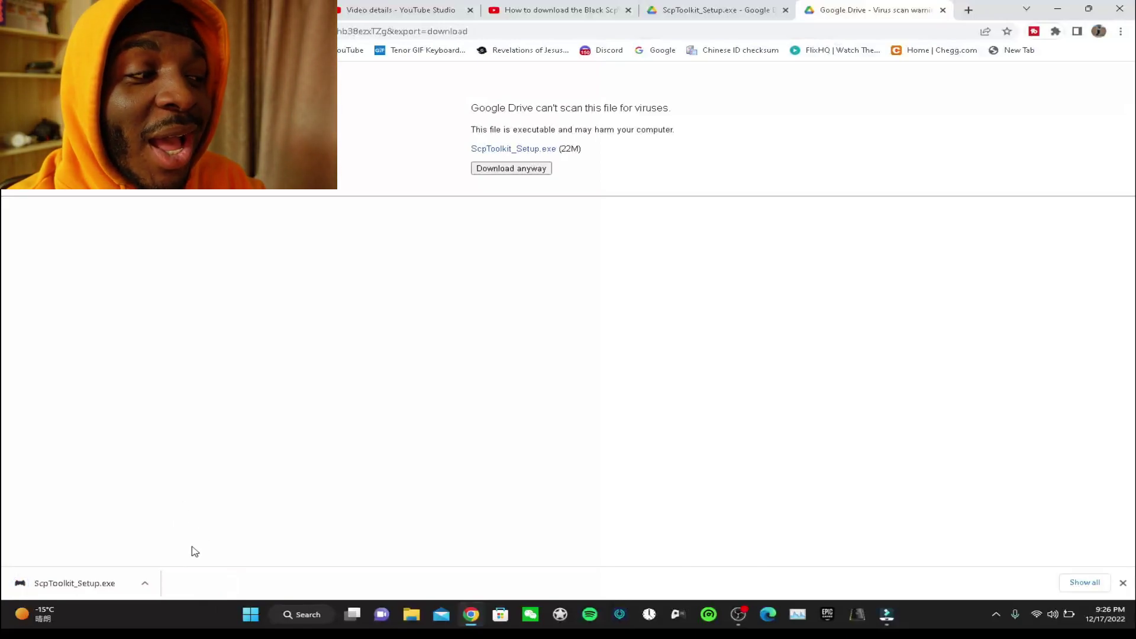
Run the downloaded ScpToolkit_Setup.exe and minimize Chrome behind the installer
click(145, 583)
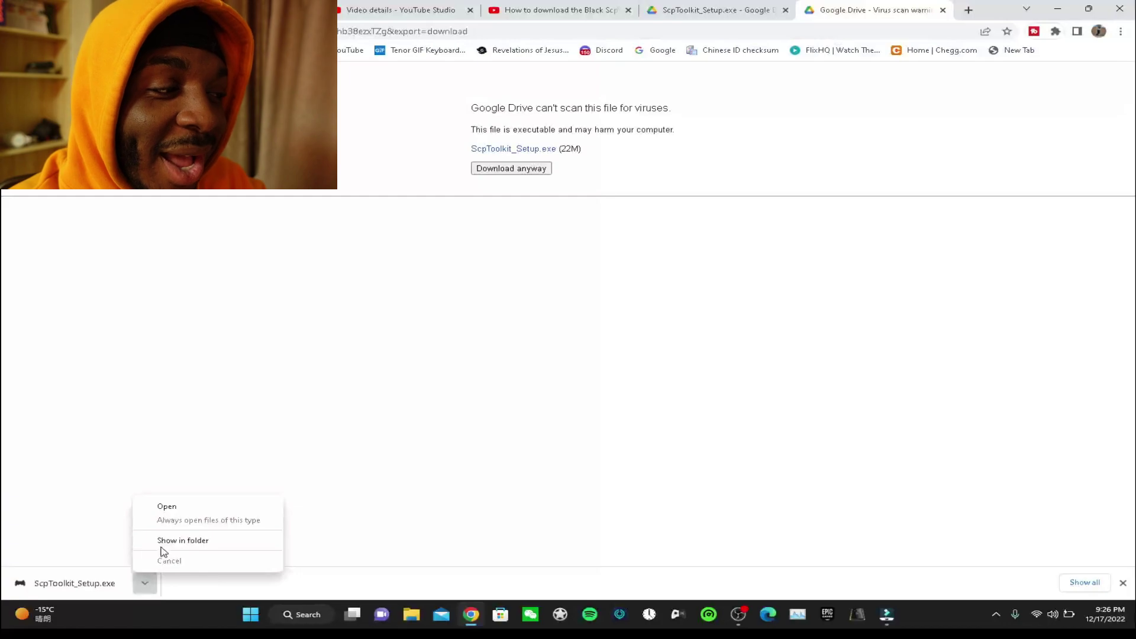
click(187, 506)
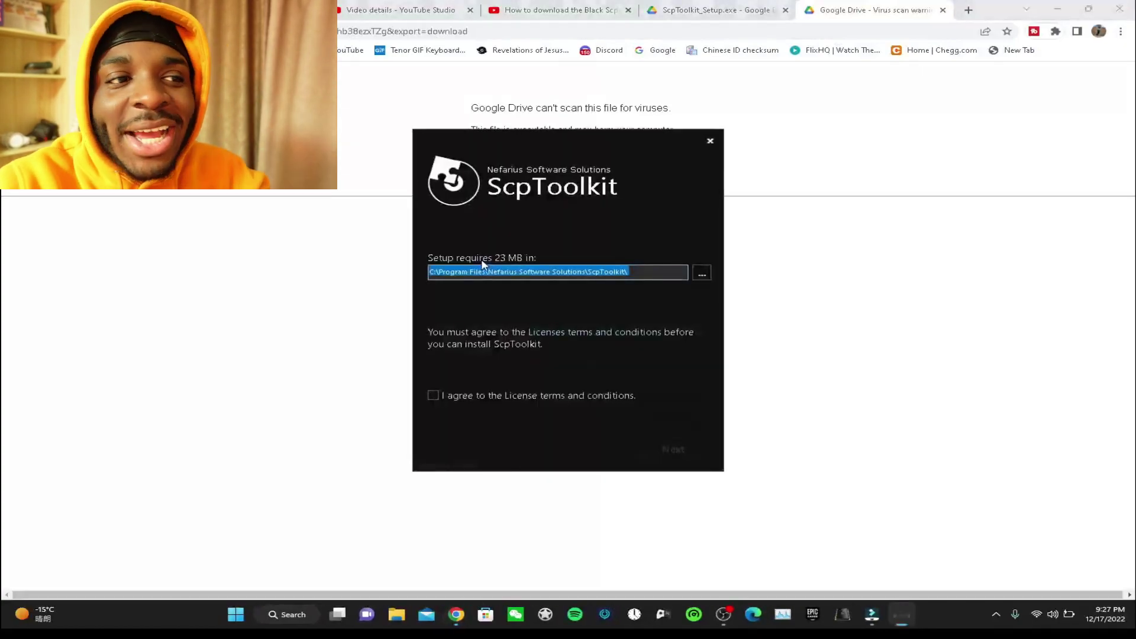
click(1057, 9)
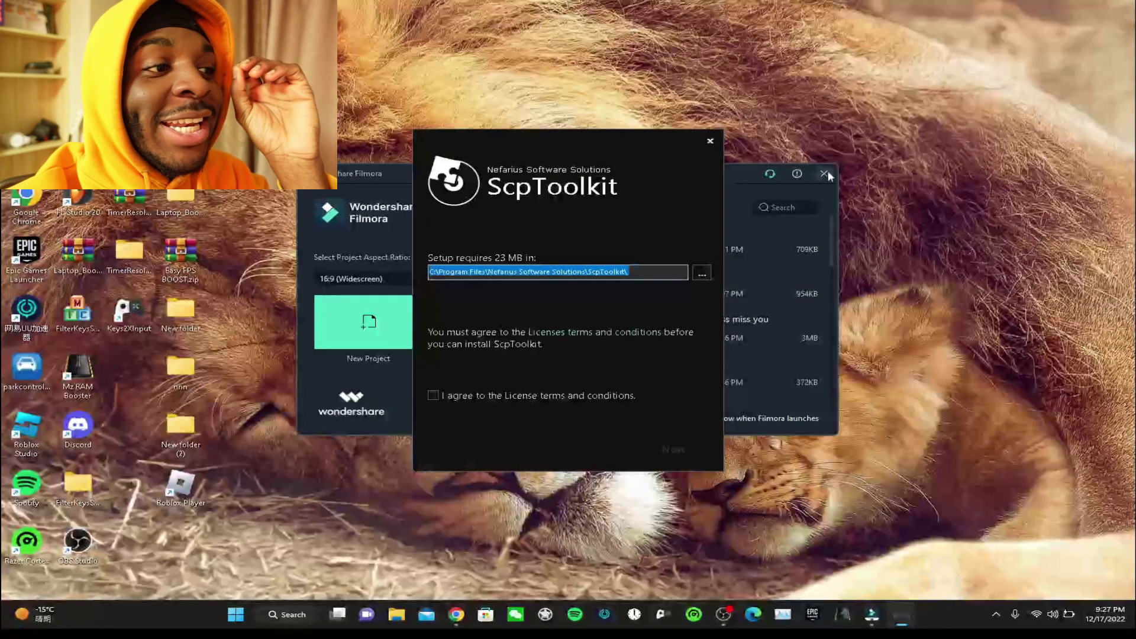
click(824, 172)
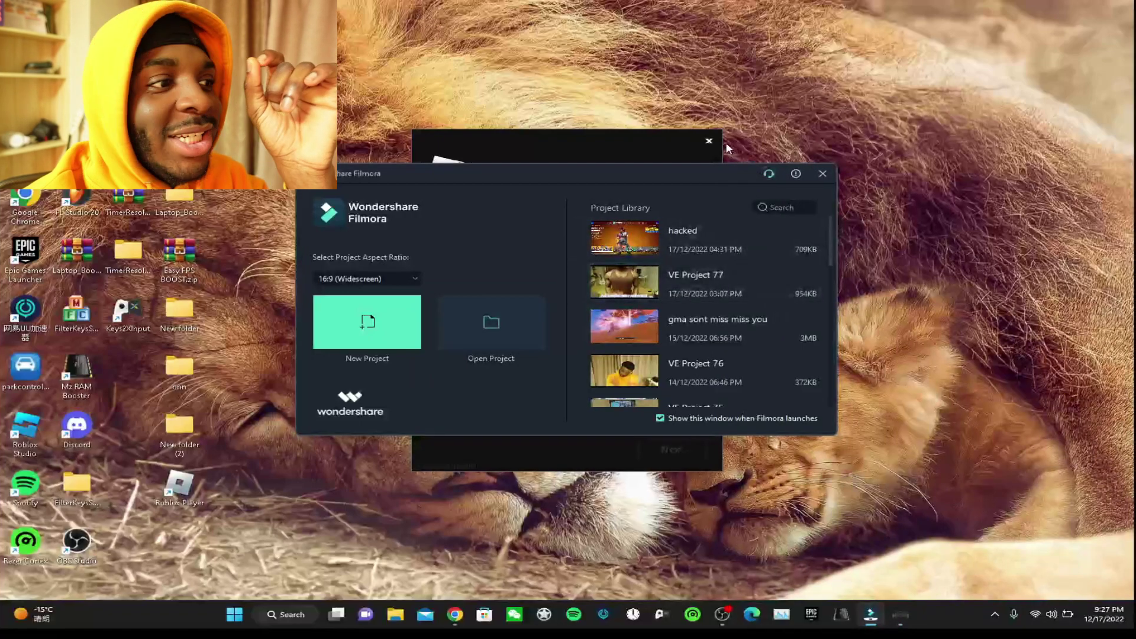
Close the Filmora window, accept the license, keep the default Nefarius ScpToolkit folder, and continue
click(822, 173)
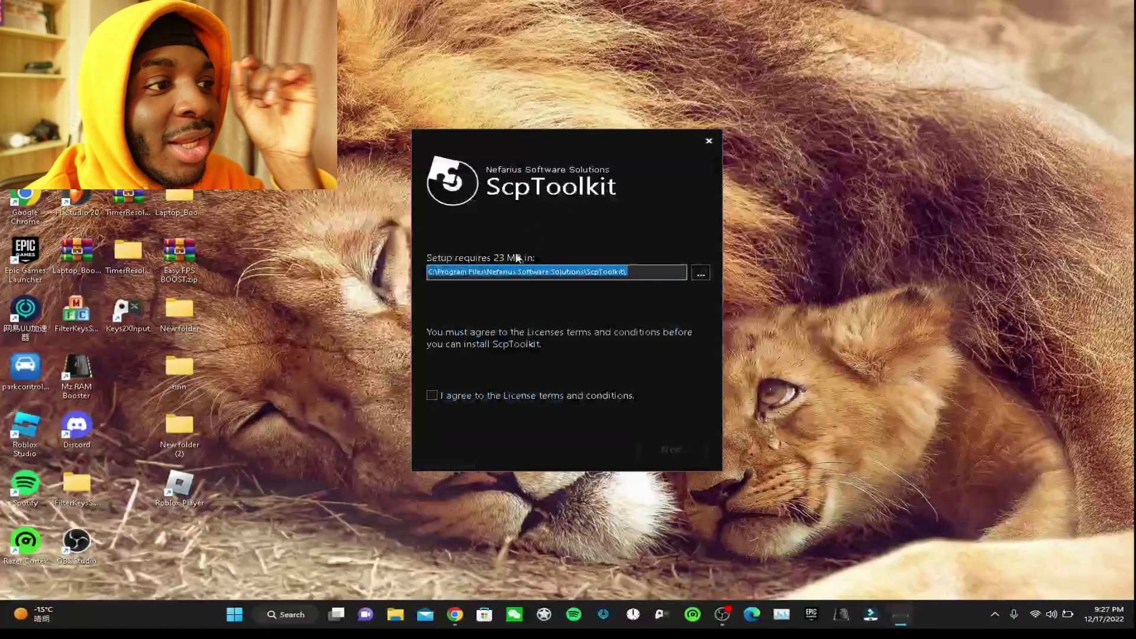
click(431, 394)
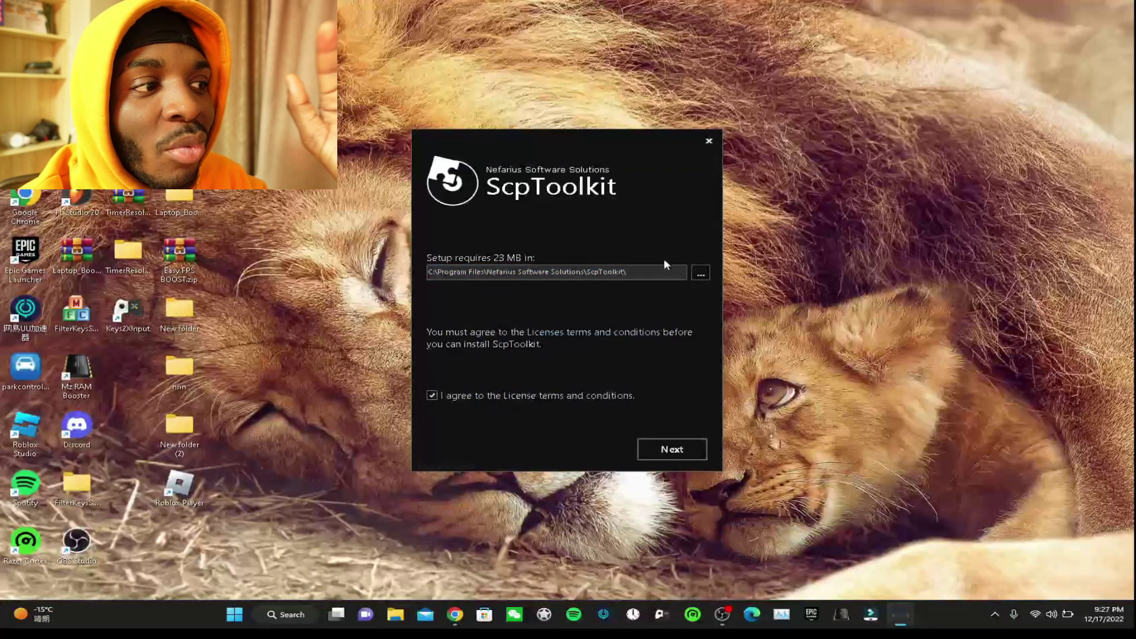
click(702, 274)
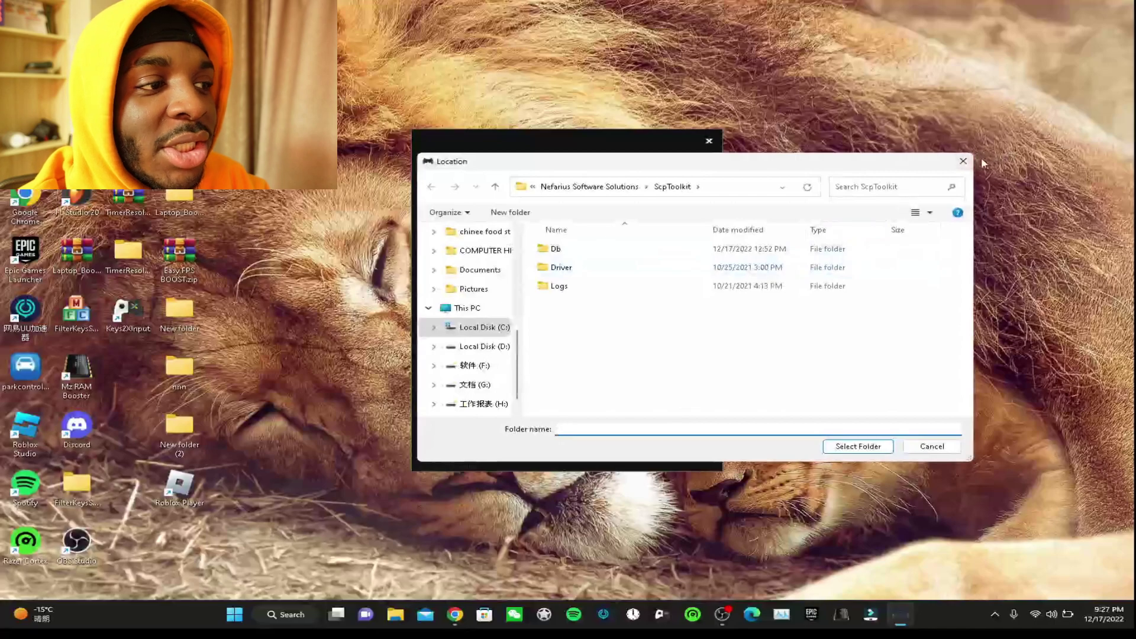
click(961, 160)
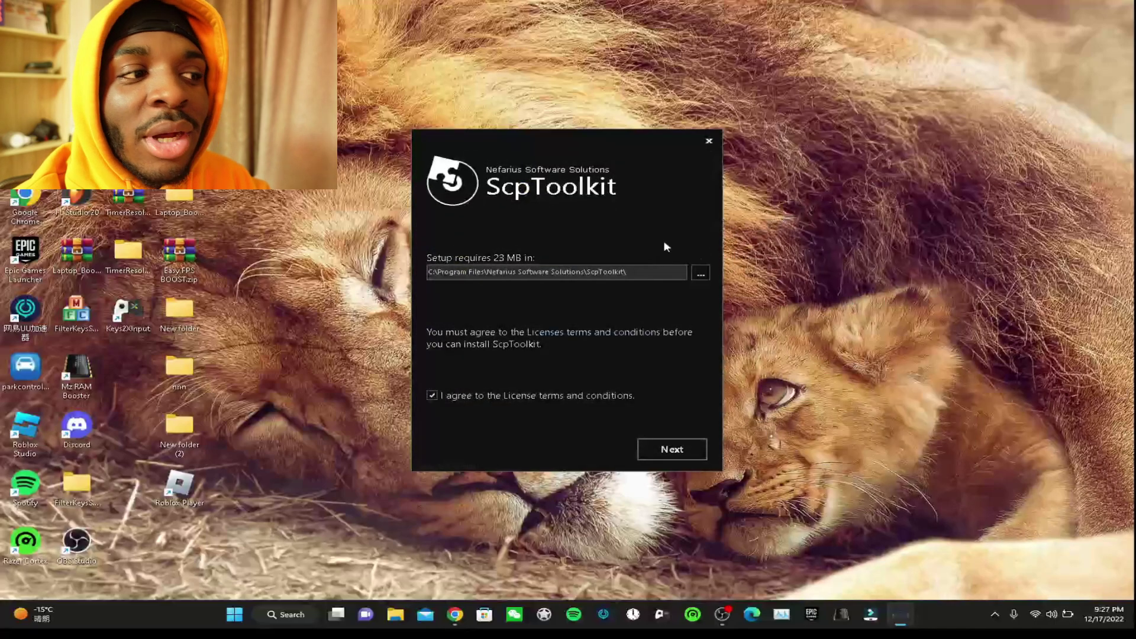
click(663, 450)
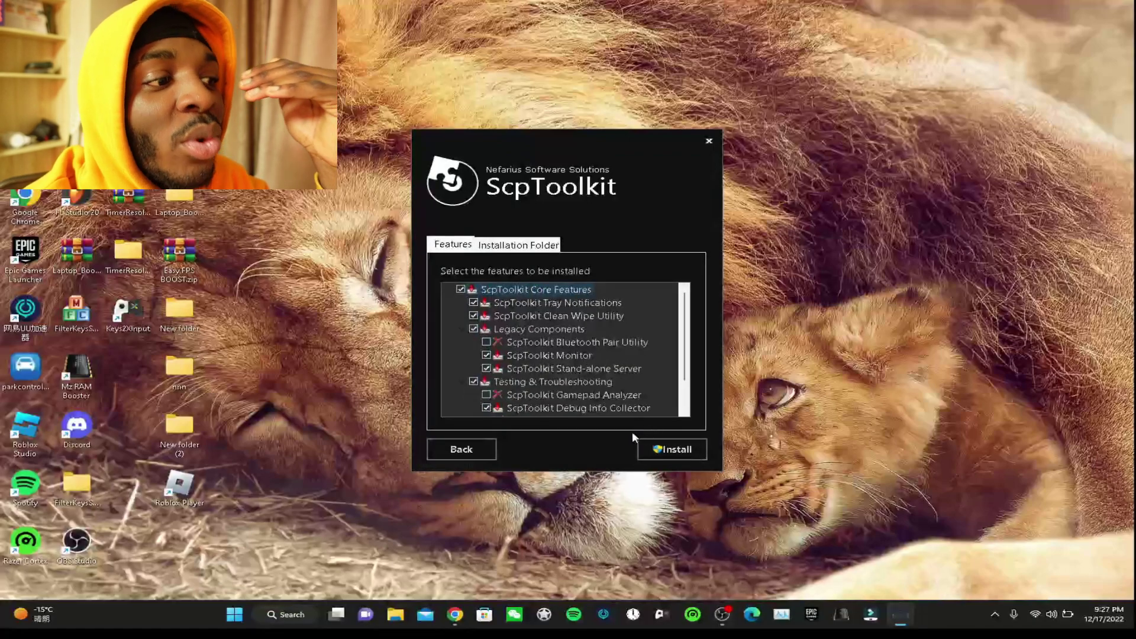
Start the ScpToolkit installation from the Features page and let it complete
click(652, 449)
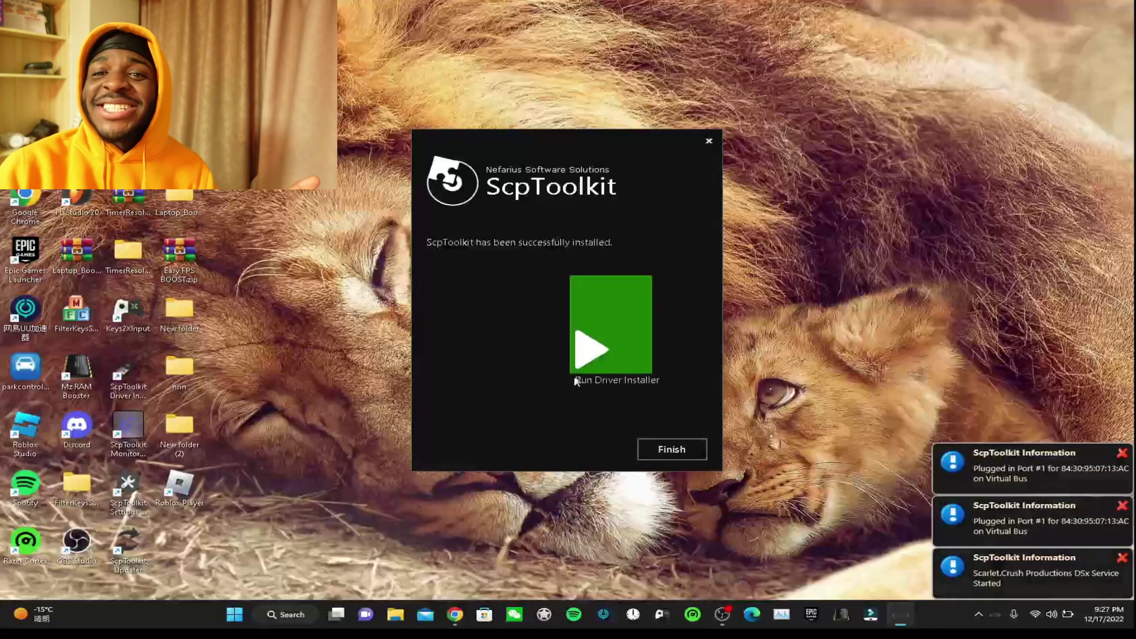
Click Finish on the completed ScpToolkit setup wizard
click(668, 456)
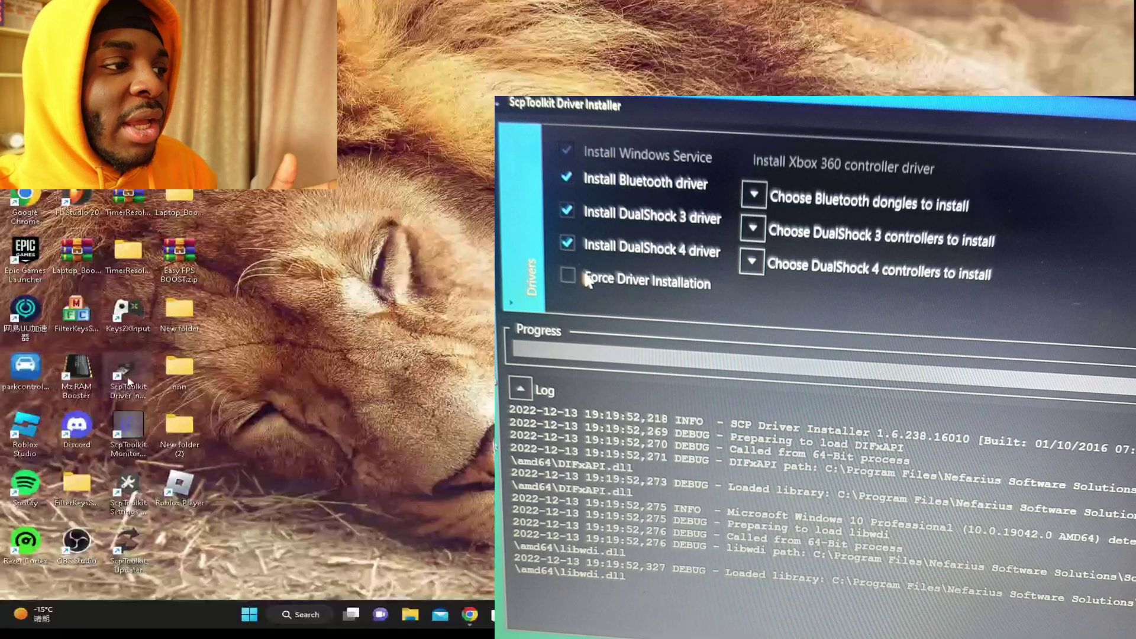
Launch the ScpToolkit Driver Installer from its desktop shortcut
click(126, 382)
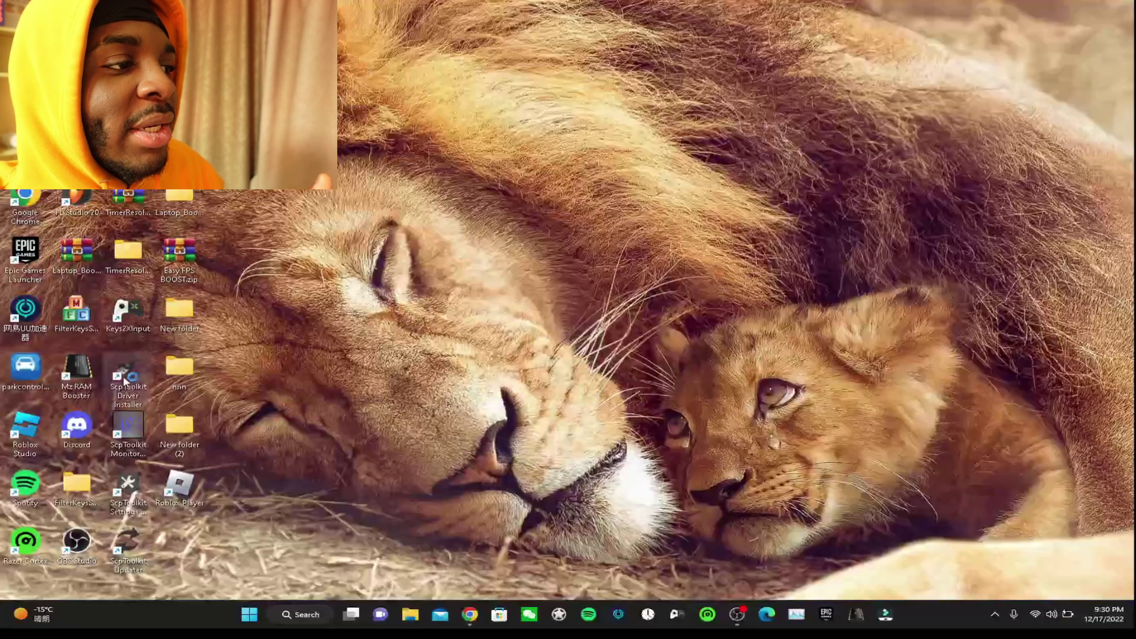
double_click(126, 382)
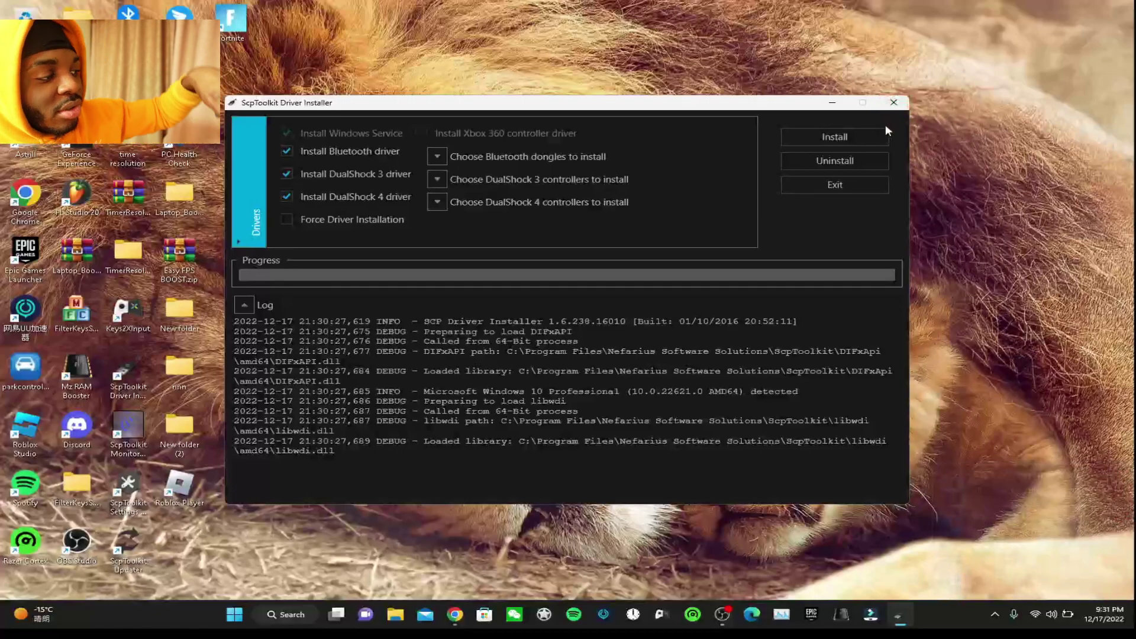
Close the ScpToolkit Driver Installer and relaunch it from the desktop icon
click(891, 105)
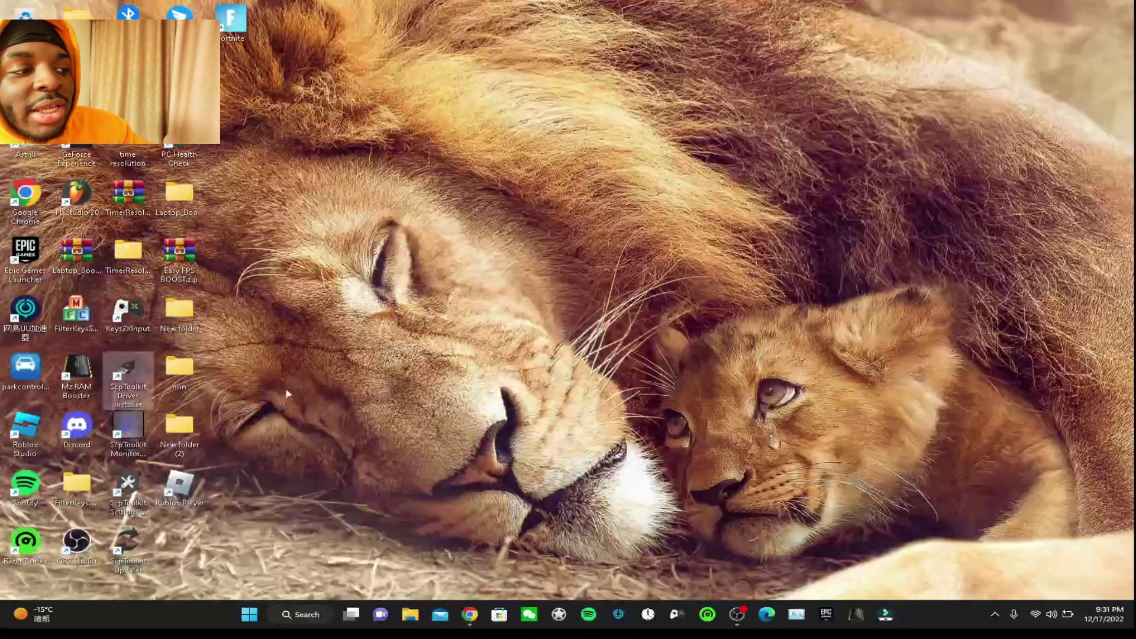
double_click(144, 364)
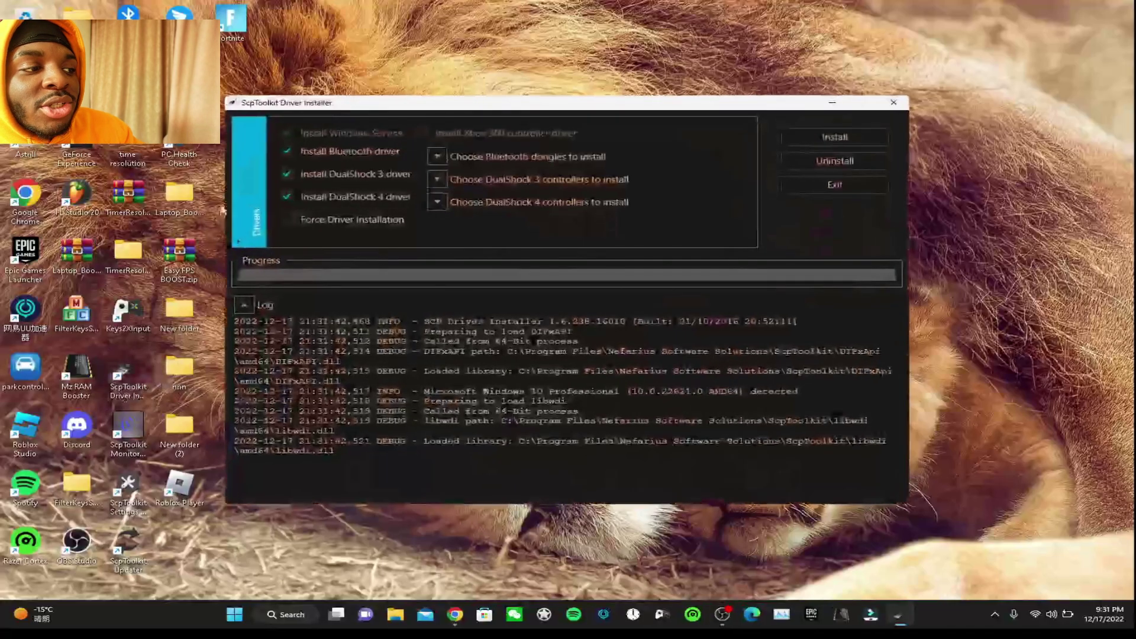
Untick the Bluetooth and DualShock 3 drivers so only the DualShock 4 driver remains selected
click(331, 156)
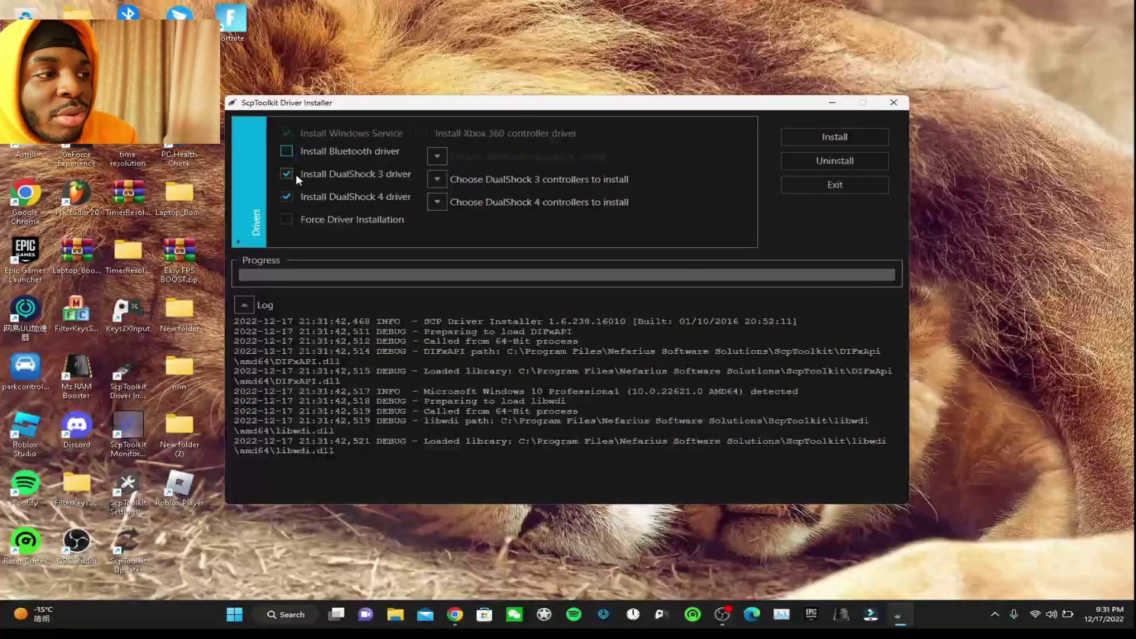
click(342, 175)
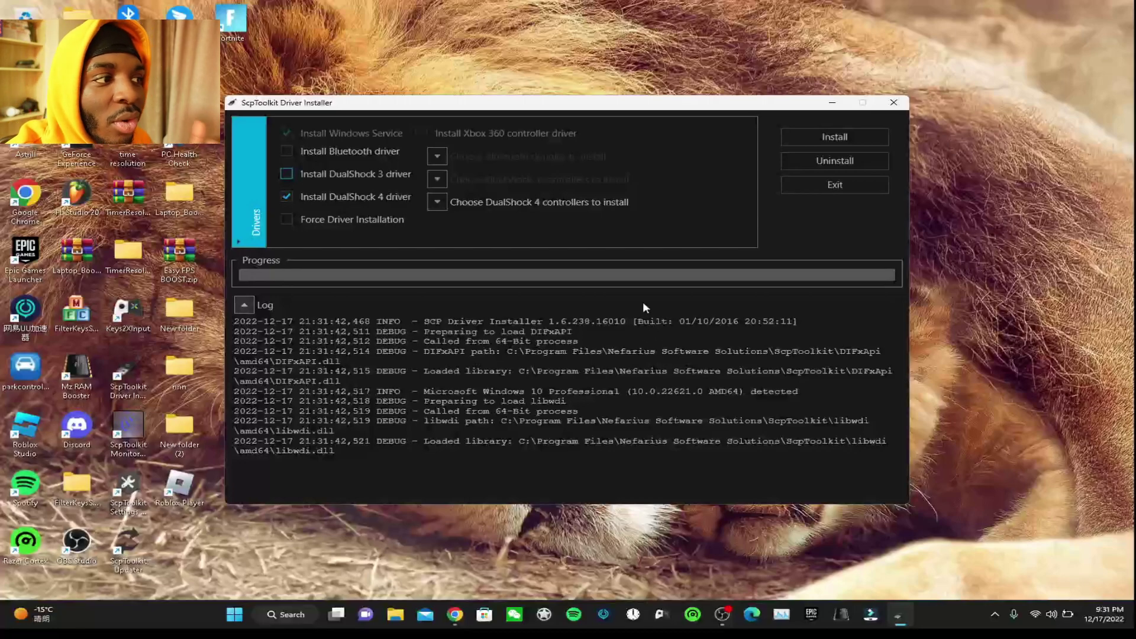
click(492, 201)
Tick Wireless Controller (Interface 0) as the DualShock 4 device, leaving Force Driver Installation off
click(474, 220)
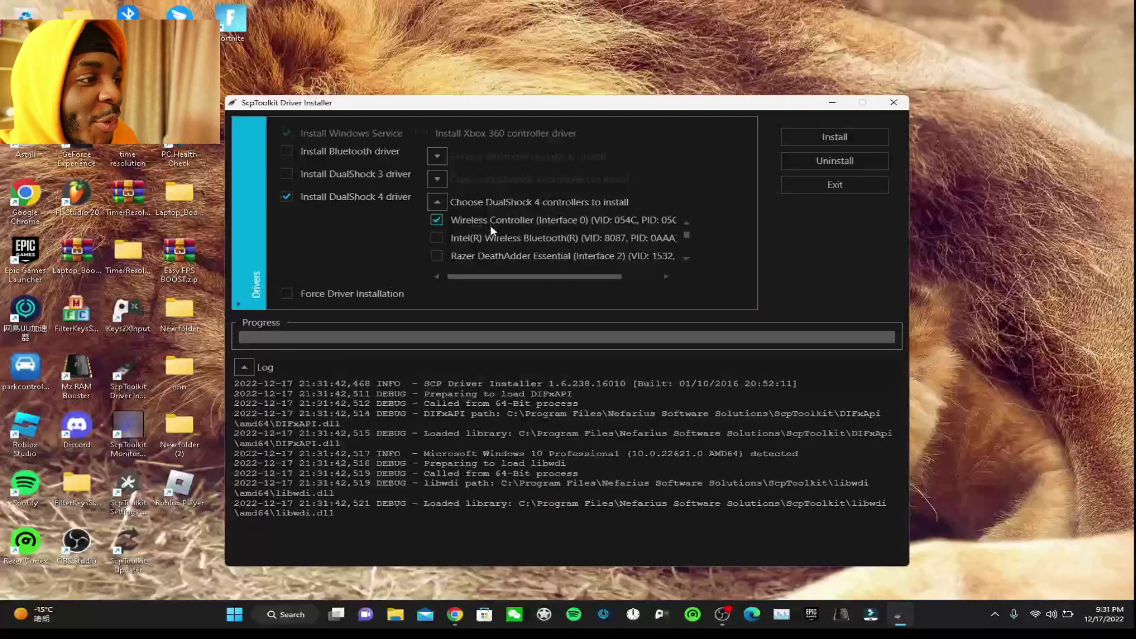
scroll(498, 226, down, 3)
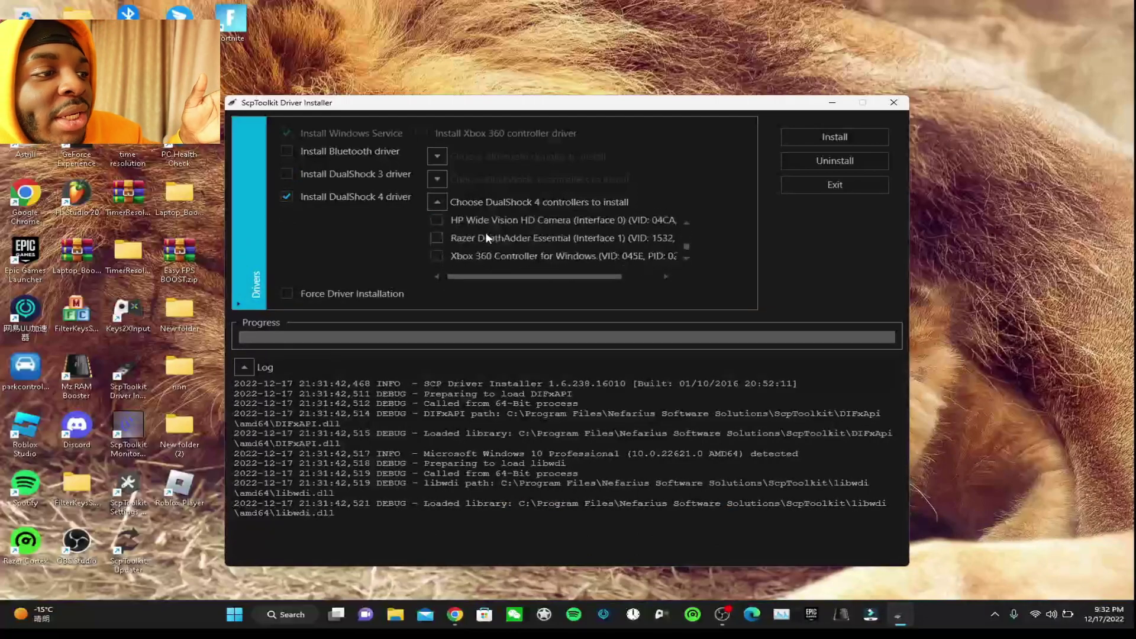
scroll(486, 232, up, 2)
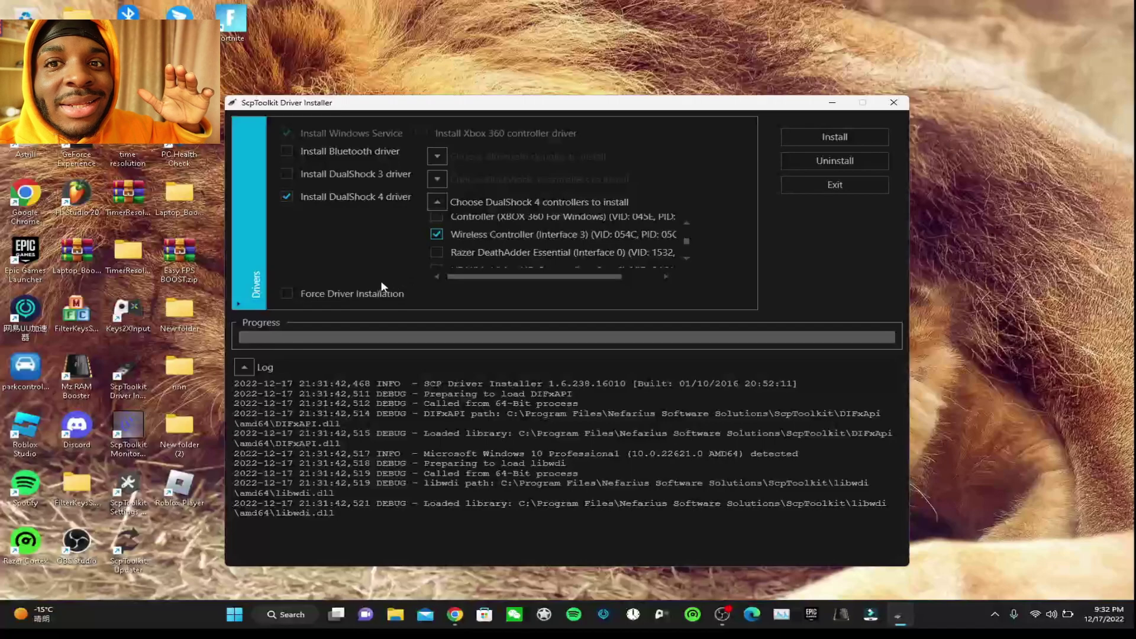
scroll(596, 253, up, 1)
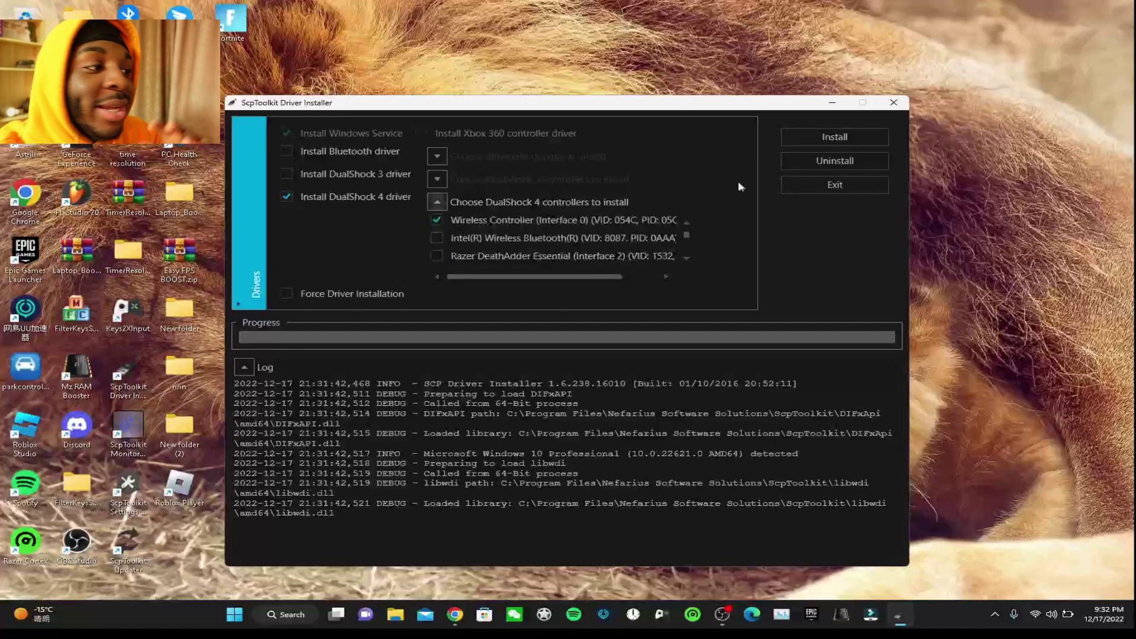
Start installing the DualShock 4 driver, beginning with the ScpVBus.inf driver package
click(839, 140)
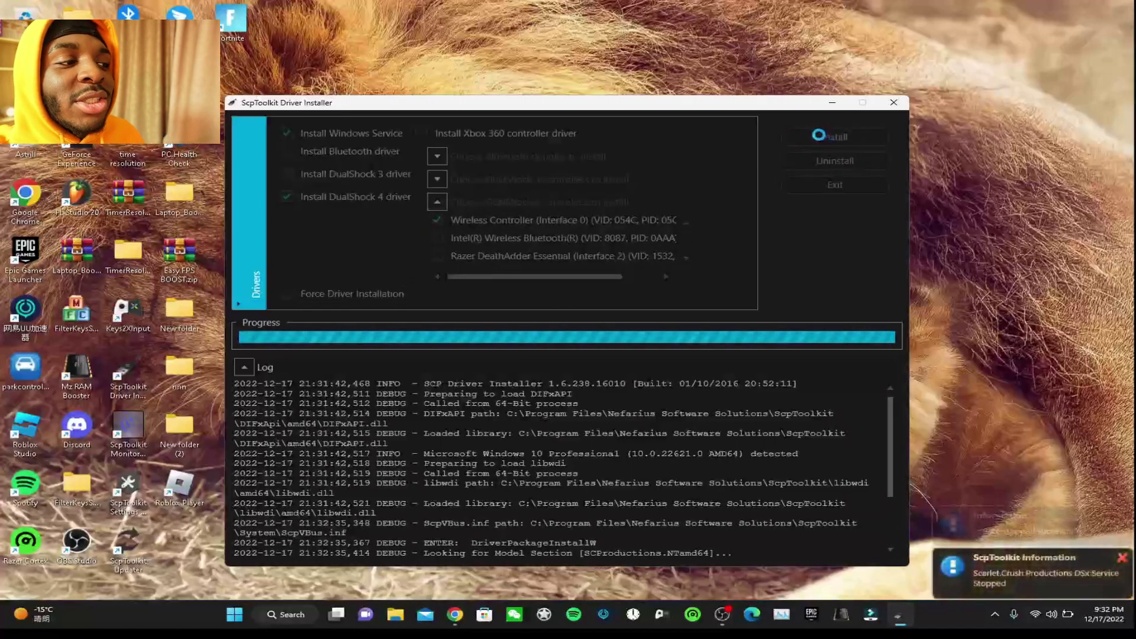